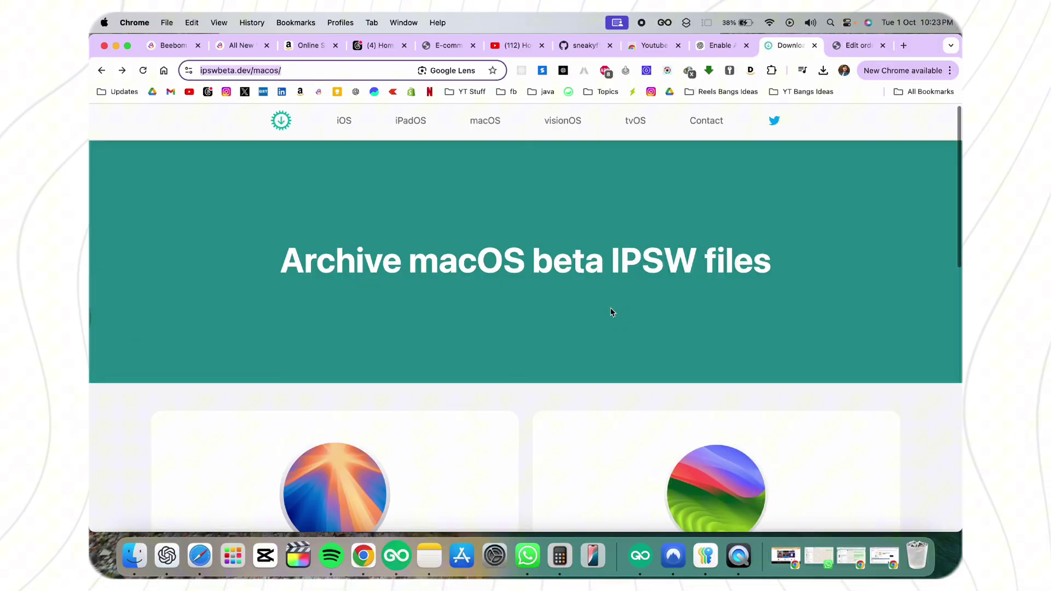
Dismiss the ad-blocker popup and review the iOS 18.1 beta builds listed for iPhone 15.
scroll(612, 312, down, 10)
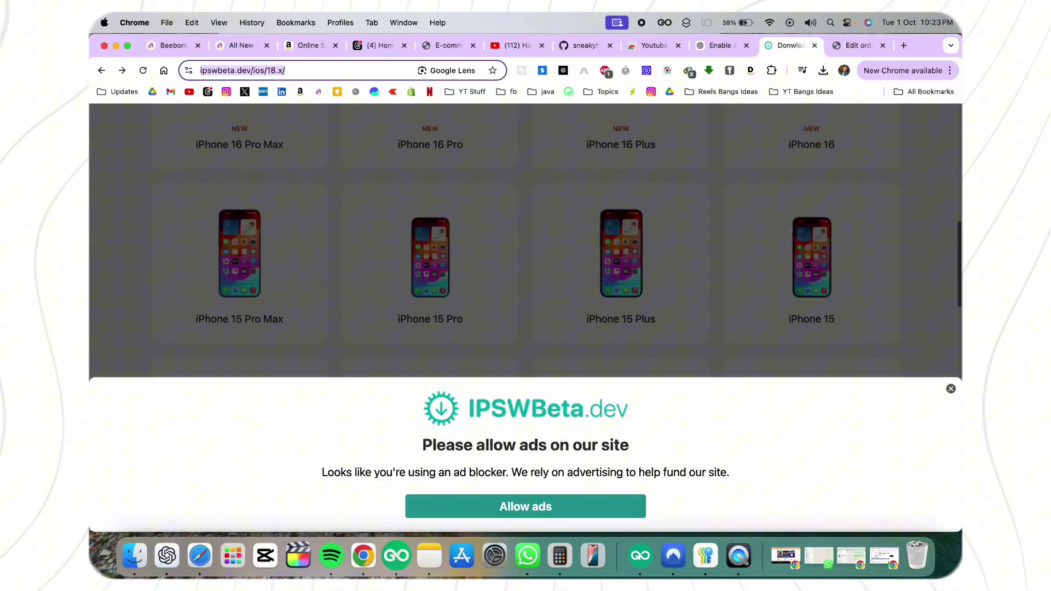
click(949, 390)
click(772, 300)
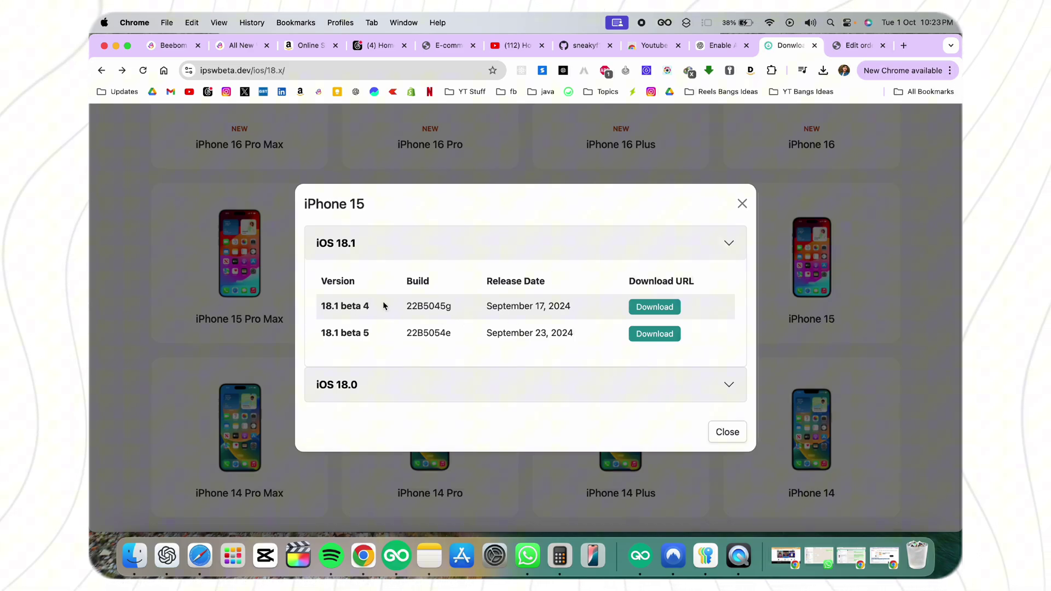
click(734, 247)
click(742, 250)
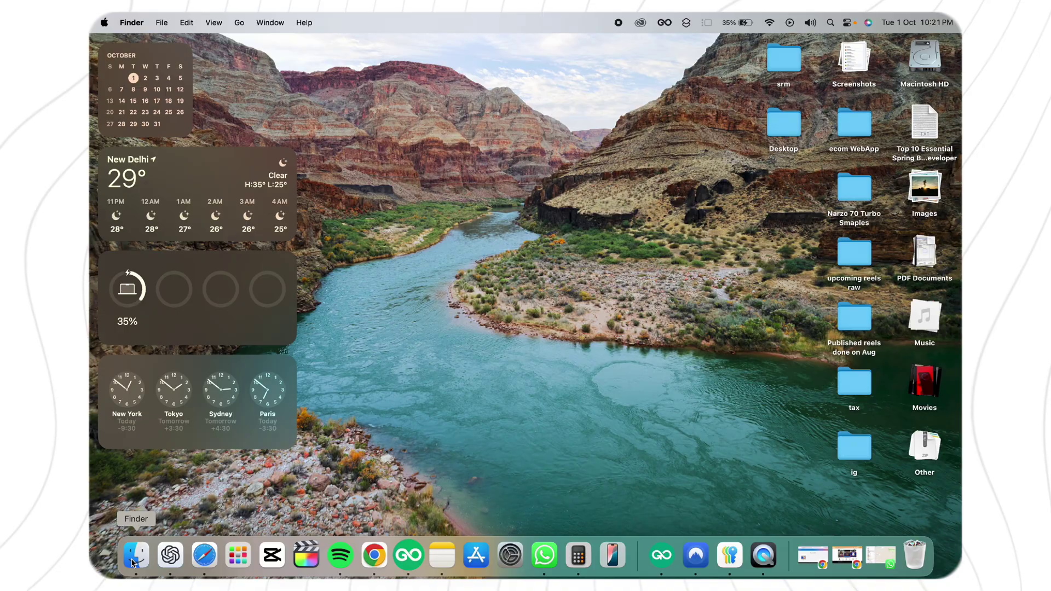
In Finder, update the connected iPhone to iOS 18.1 using the downloaded iPhone 15 .ipsw file.
click(133, 562)
click(169, 314)
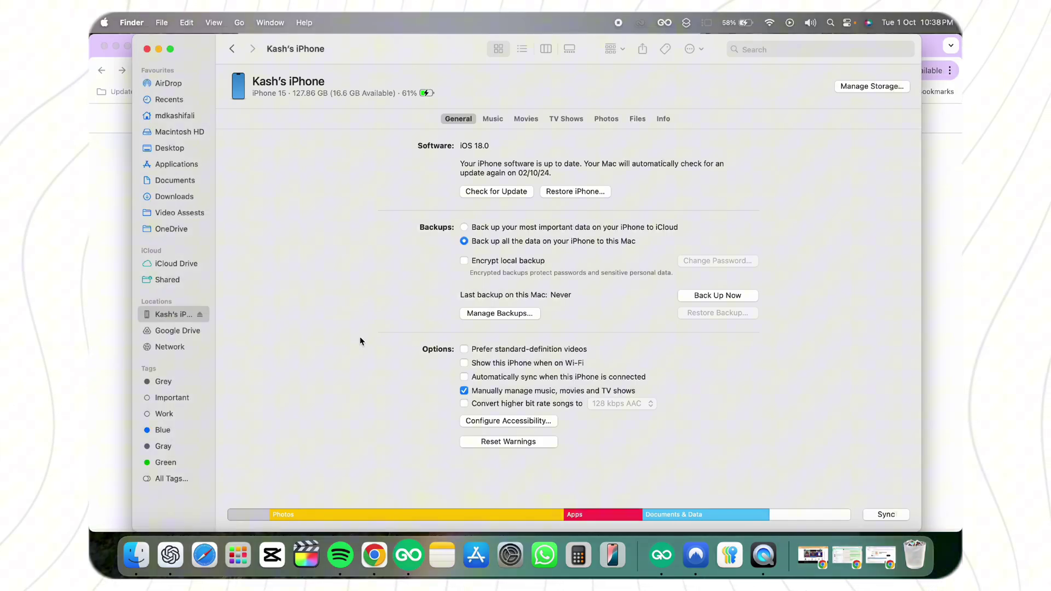
alt+click(482, 192)
click(361, 225)
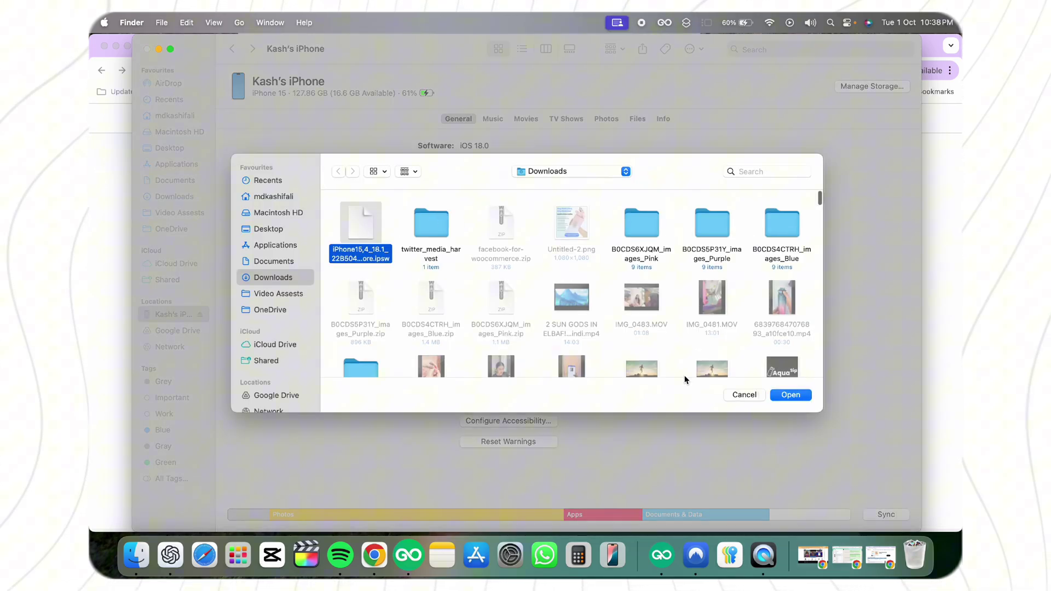
click(788, 396)
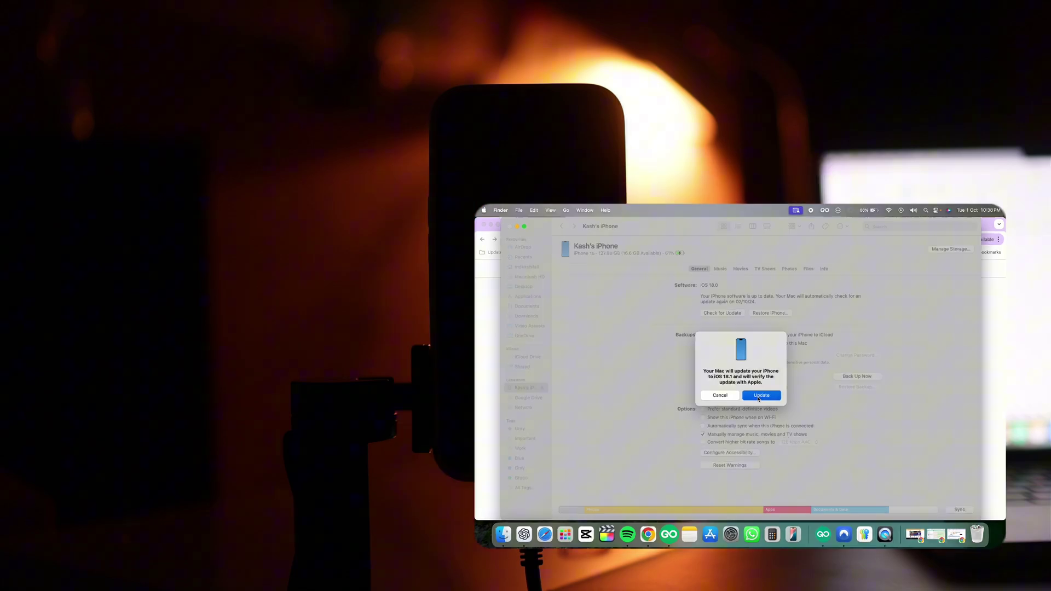
click(561, 326)
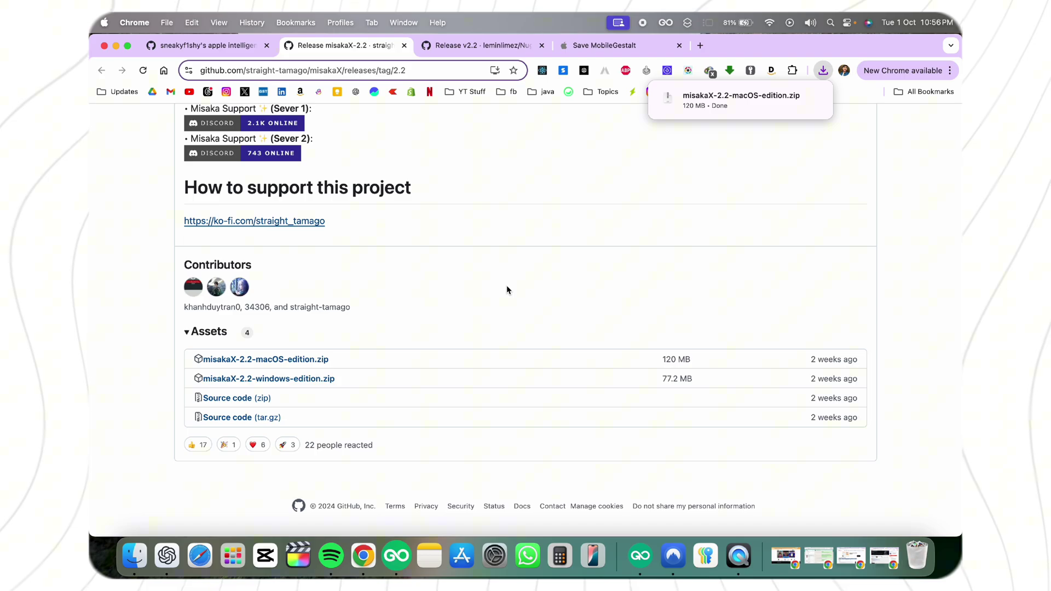
Extract Nugget_macOS_arm.zip and misakaX-2.2-macOS-edition.zip in the Downloads folder.
click(239, 48)
scroll(525, 328, down, 5)
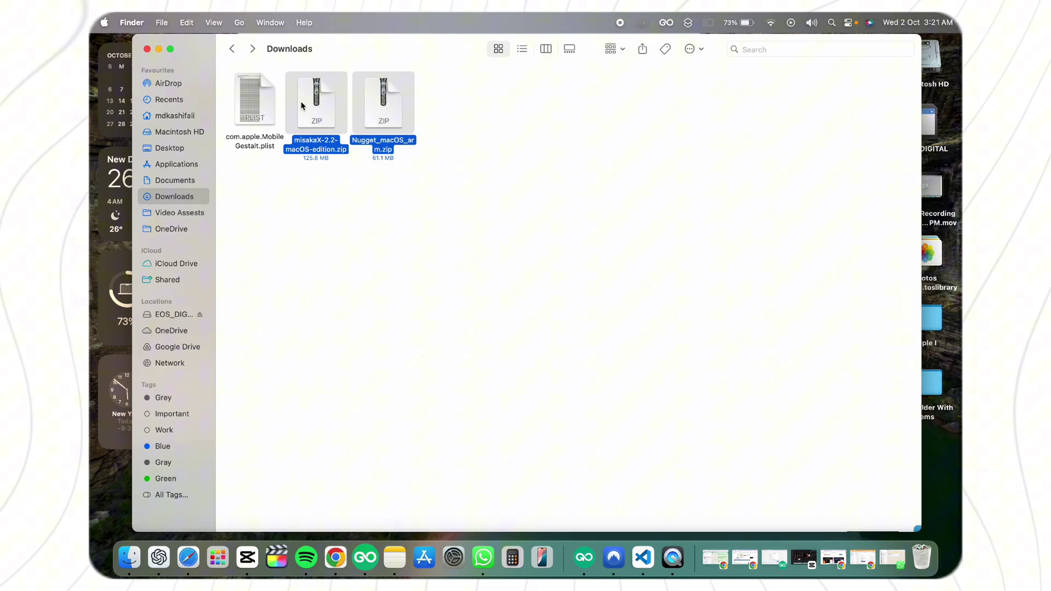
click(310, 182)
click(322, 112)
click(377, 122)
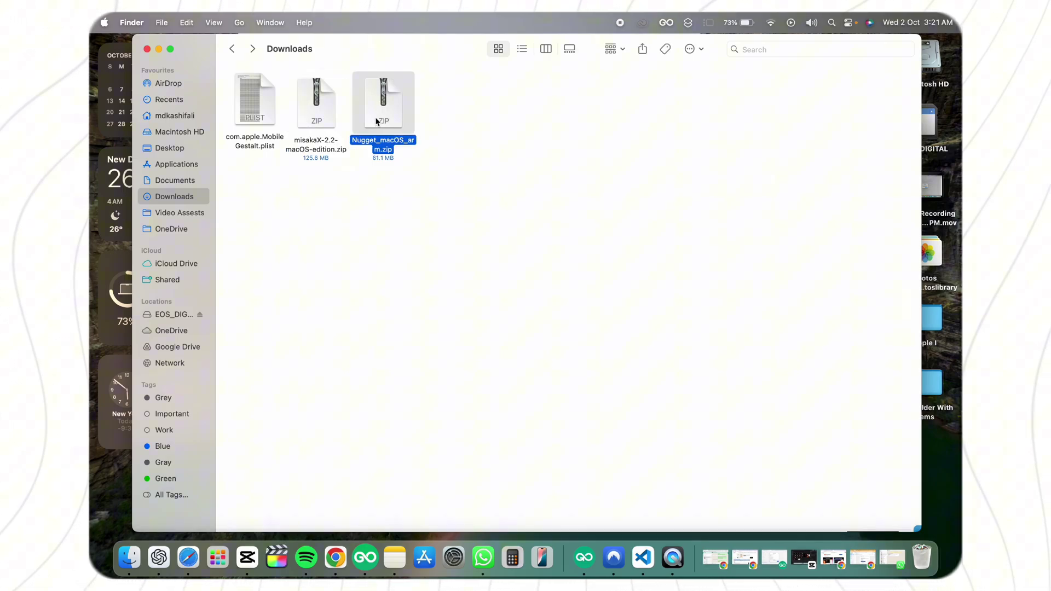
double_click(379, 115)
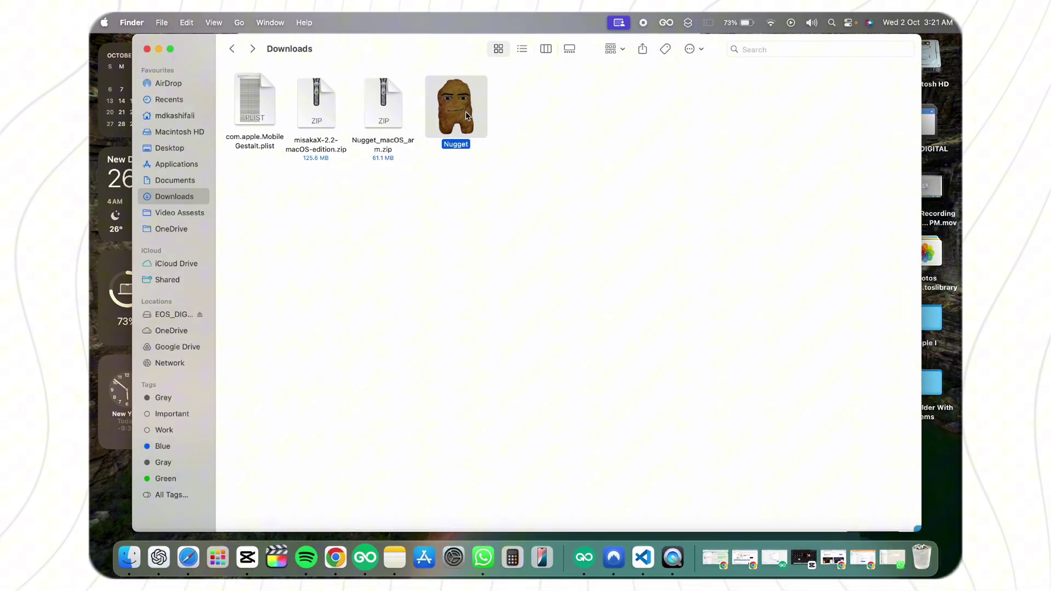
double_click(316, 104)
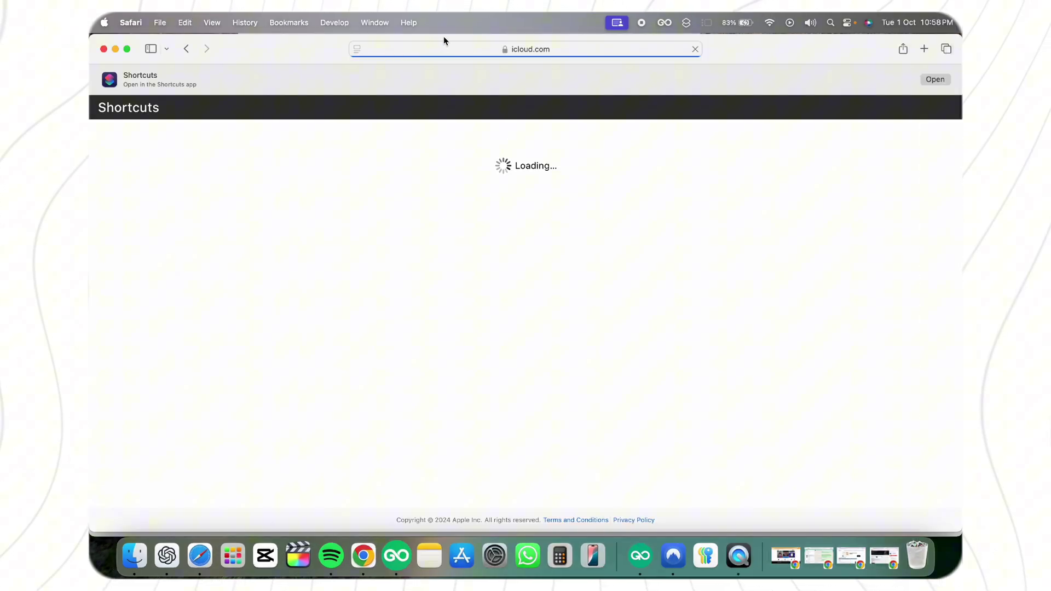
Add the Save MobileGestalt shortcut to the iPhone, run it, and allow it to save the plist.
click(902, 49)
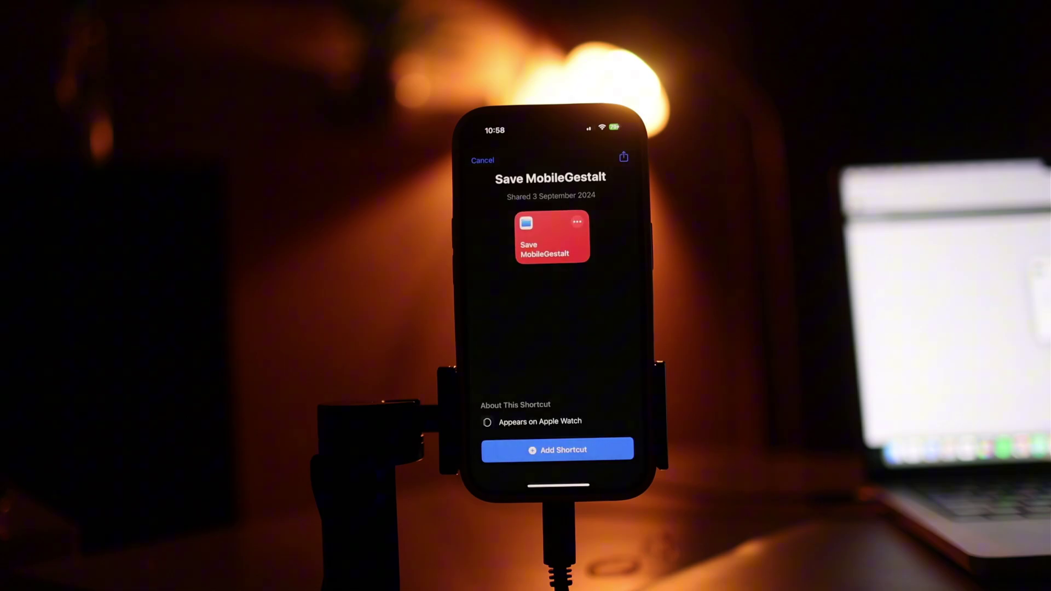
click(547, 450)
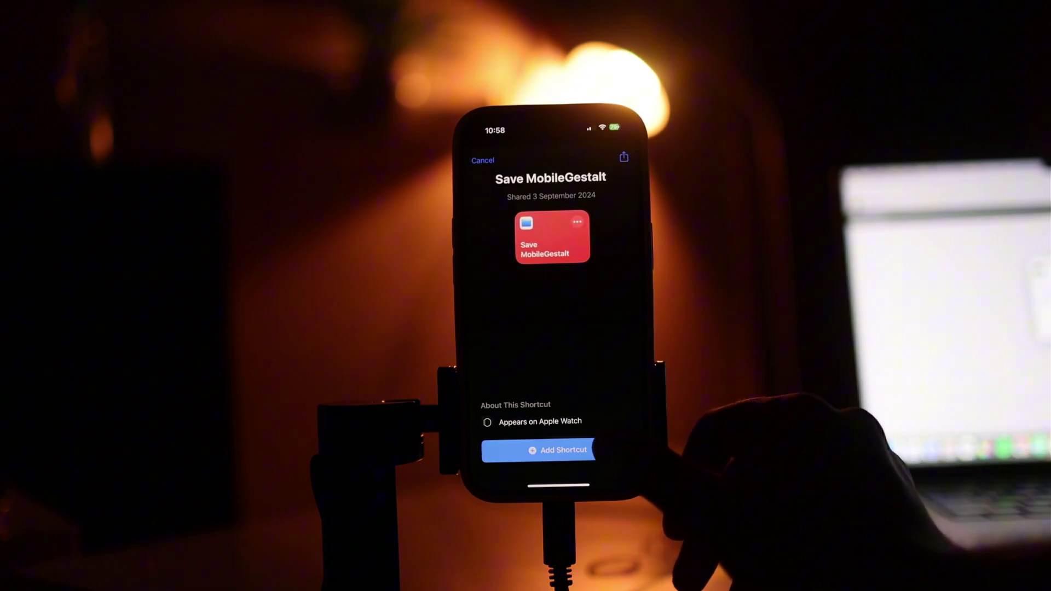
click(512, 241)
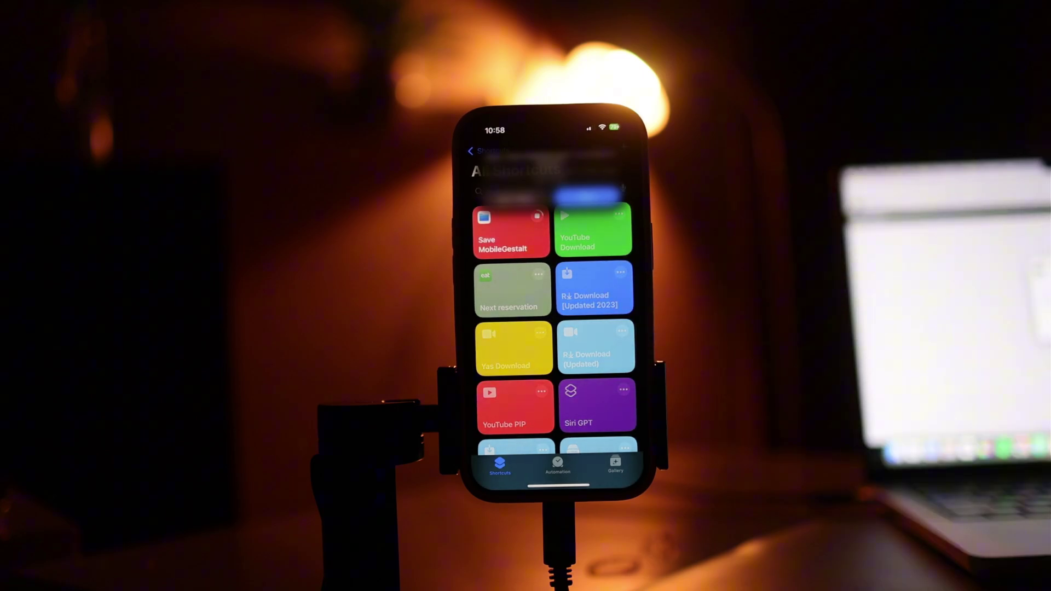
click(579, 200)
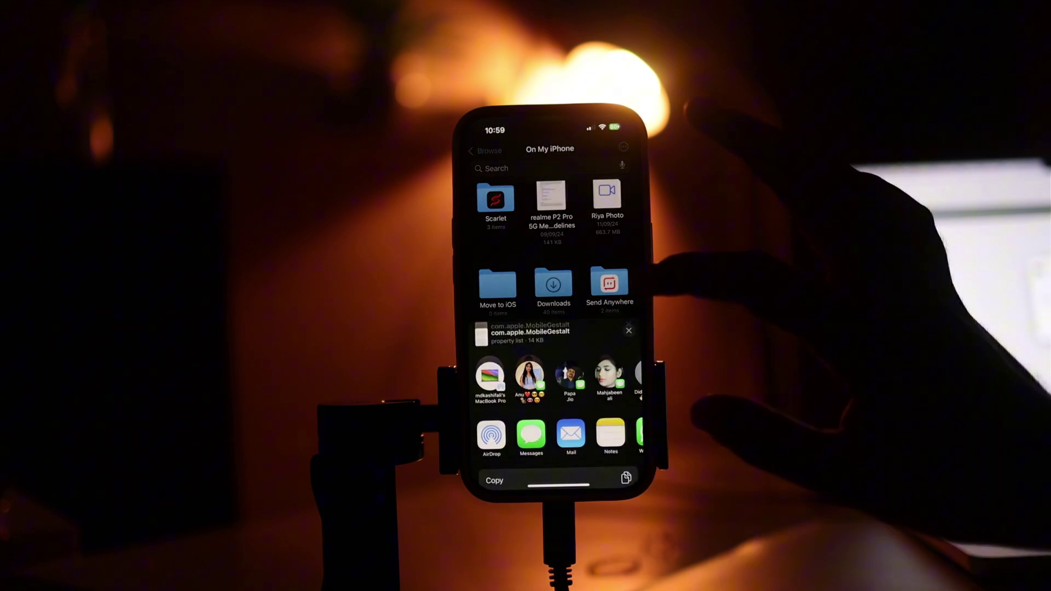
AirDrop com.apple.MobileGestalt.plist to the Mac and bring up its actions in Downloads.
click(490, 398)
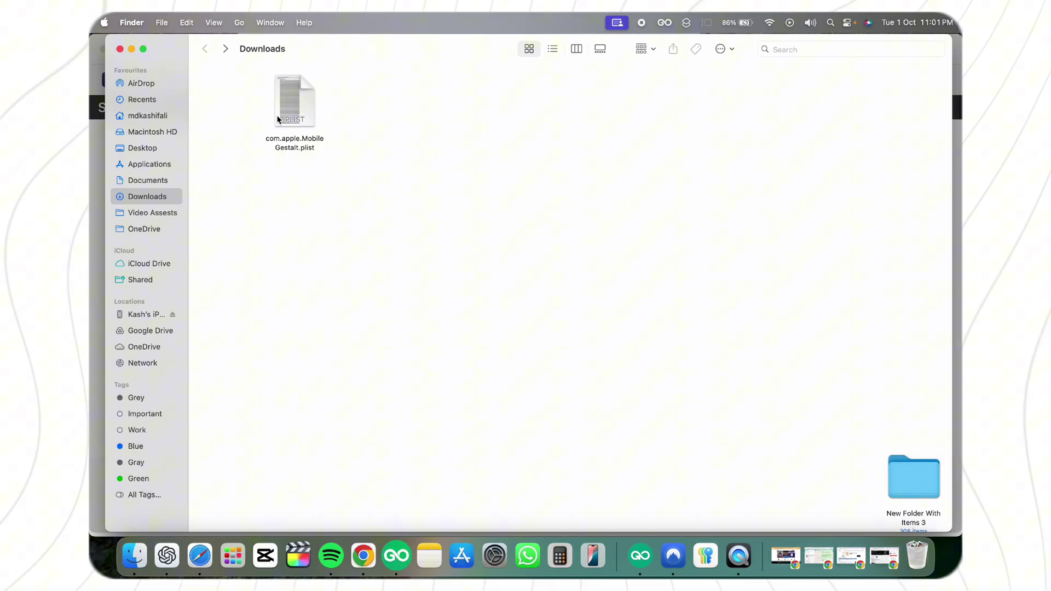
right_click(288, 117)
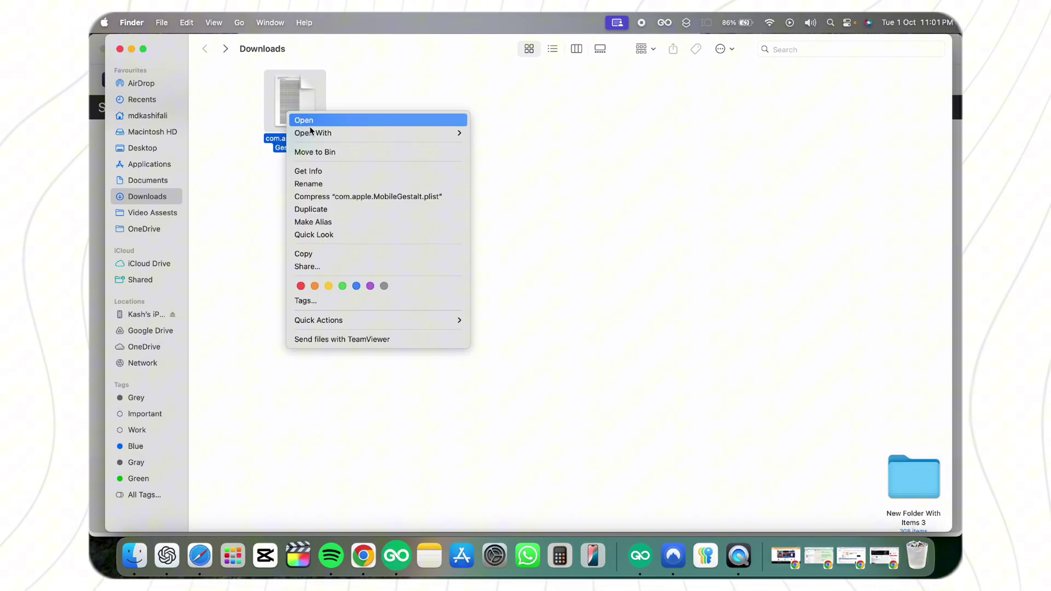
Open the plist in Visual Studio Code and search for the h9jDsbgj7xIVeIQ8S3/X3Q key.
mouse_move(375, 128)
click(509, 134)
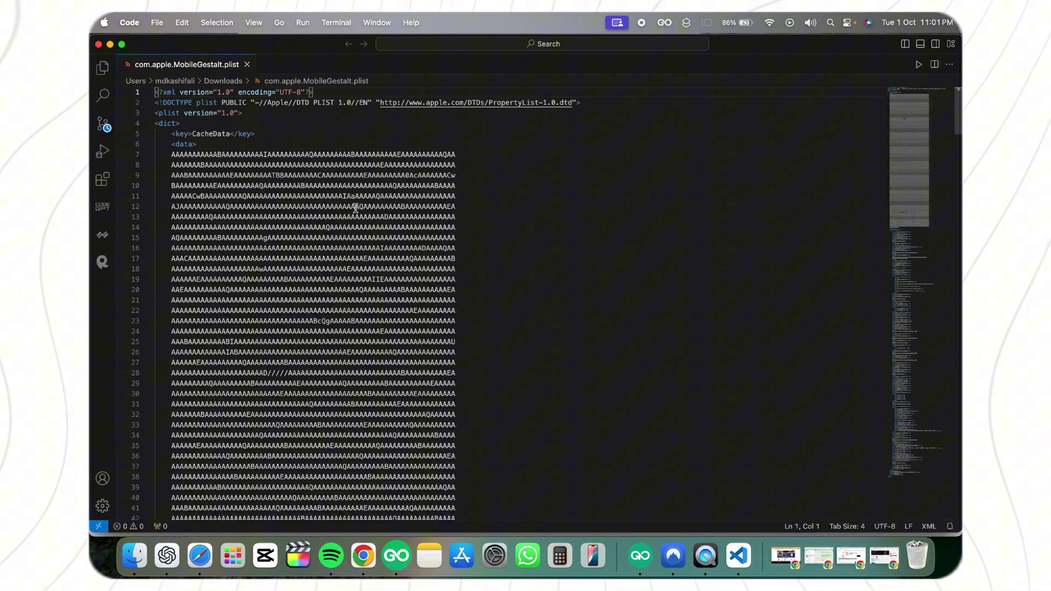
scroll(355, 208, down, 20)
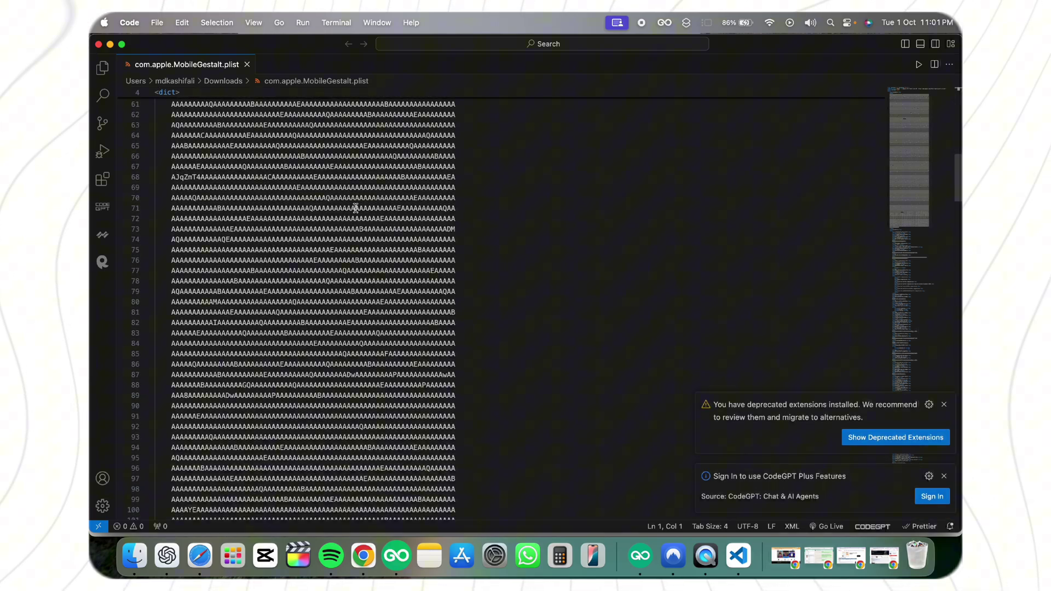
text(h9jDsbgj7xIVeIQ8S3/X3Q)
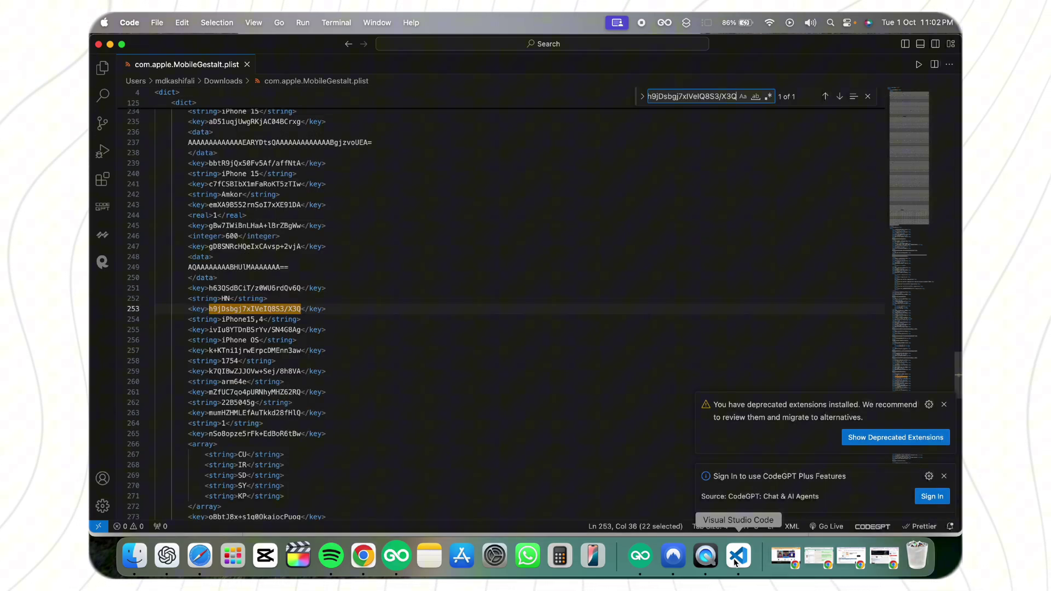
Replace the iPhone15,4 model value with iPhone16,2, then search for the CacheExtra key.
scroll(396, 327, up, 3)
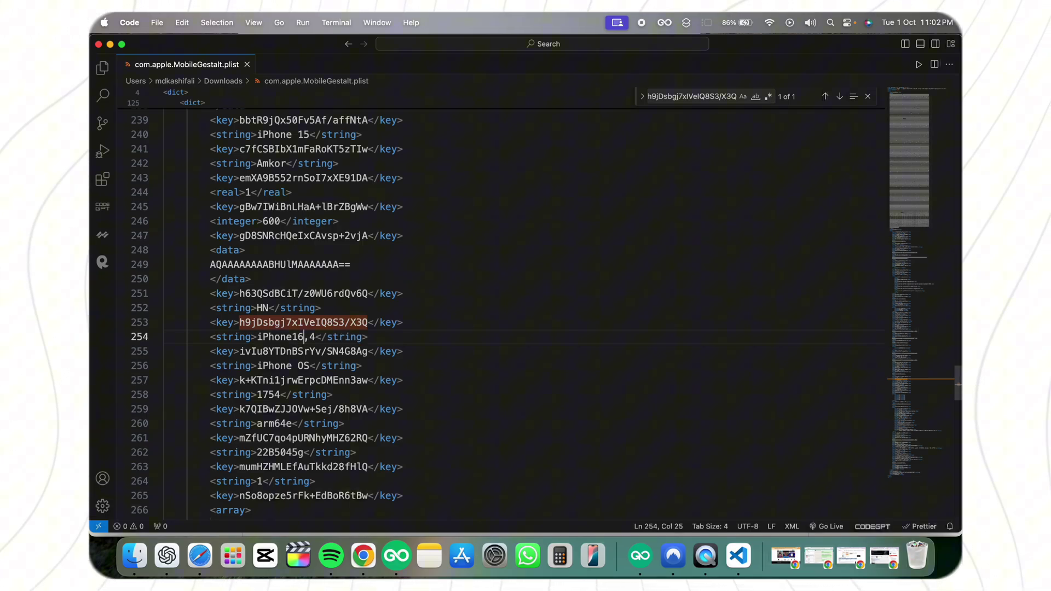
click(346, 360)
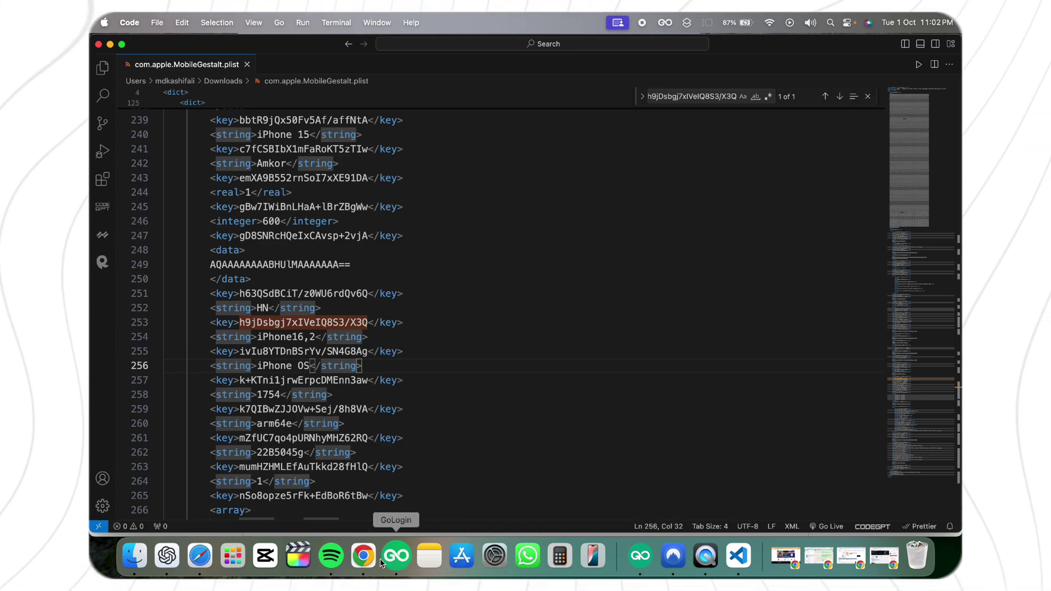
text(<key>CacheExtra</key>)
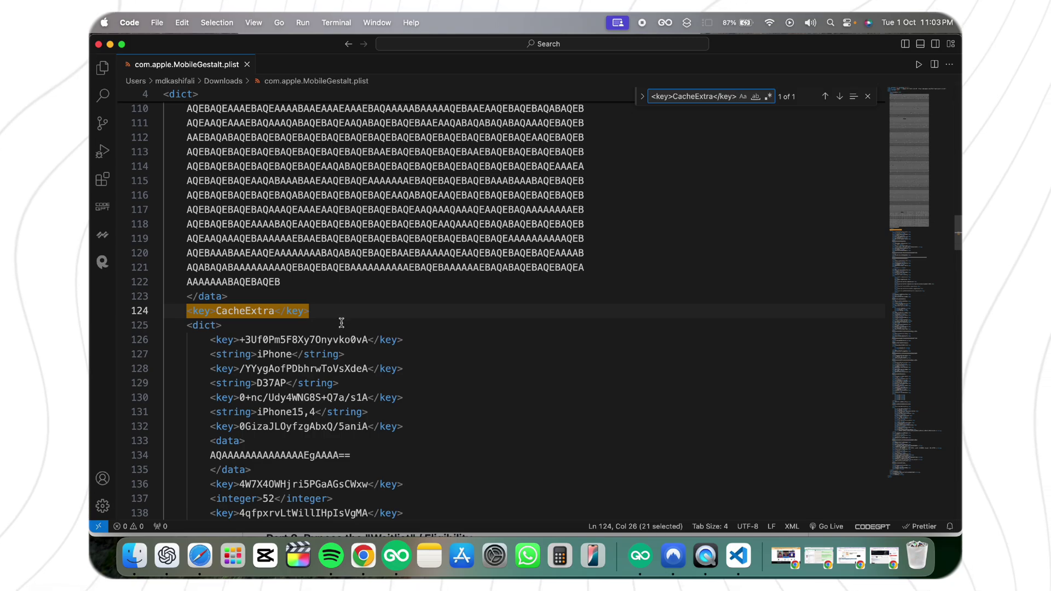
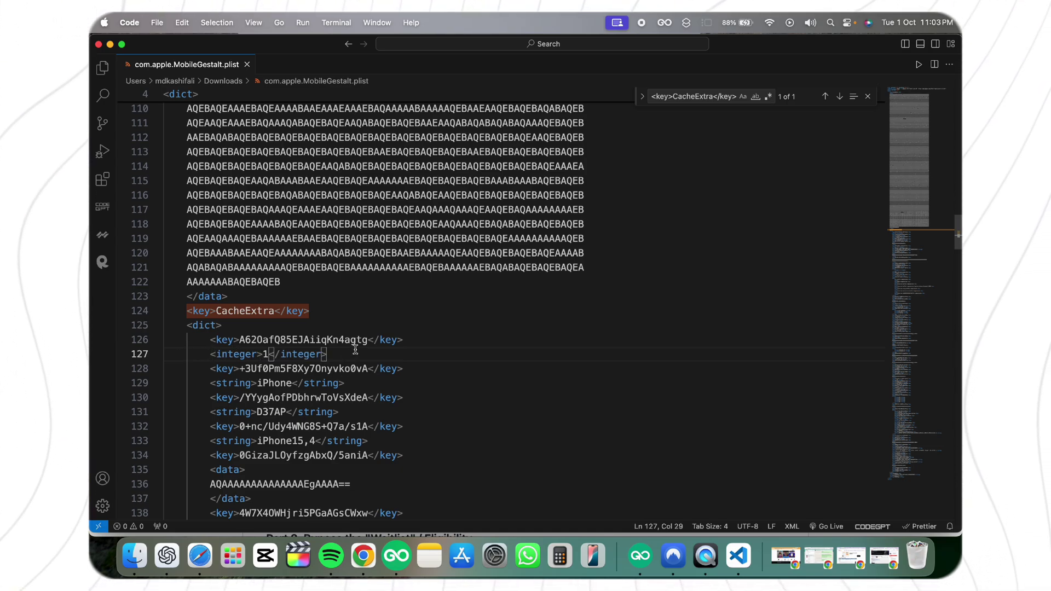
Close the CacheExtra search in the MobileGestalt plist and bring up Launchpad.
click(867, 96)
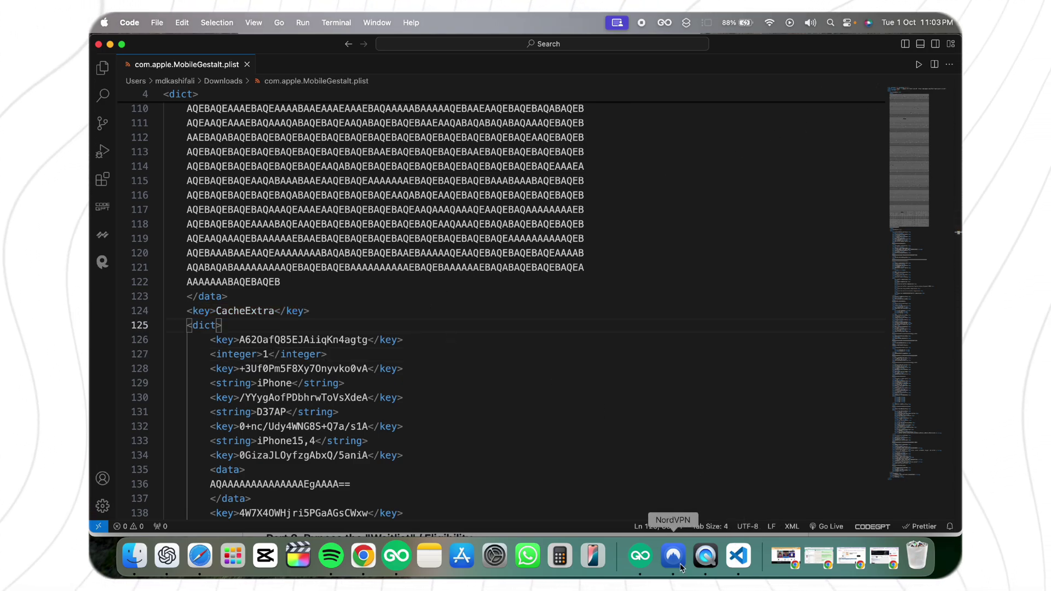
key(F4)
Launch Nugget from Launchpad and tick Enable Apple Intelligence under Feature Flags.
scroll(371, 300, right, 5)
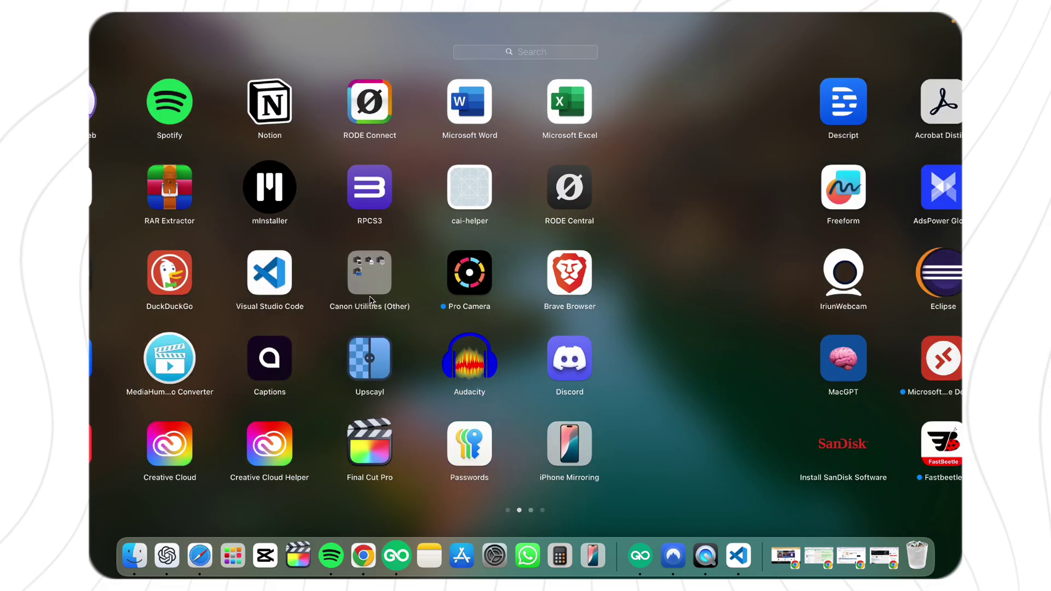
scroll(371, 300, right, 5)
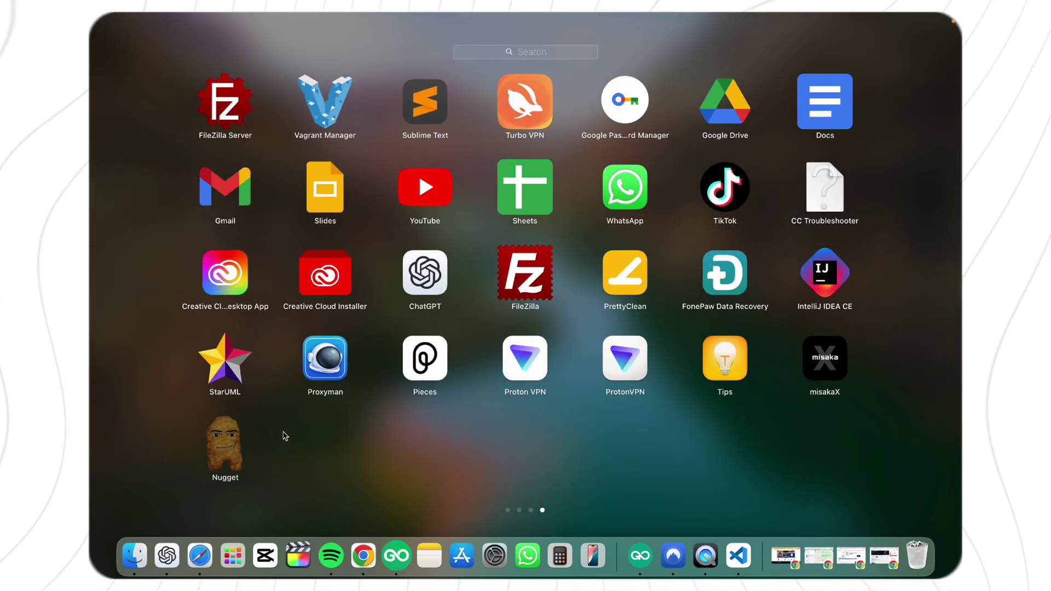
click(228, 453)
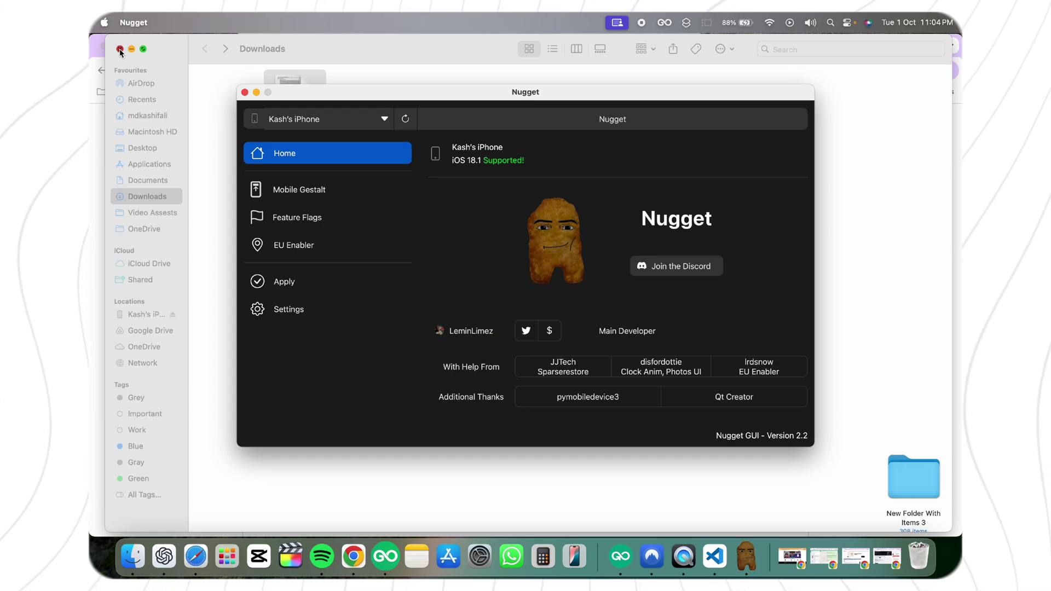
click(120, 49)
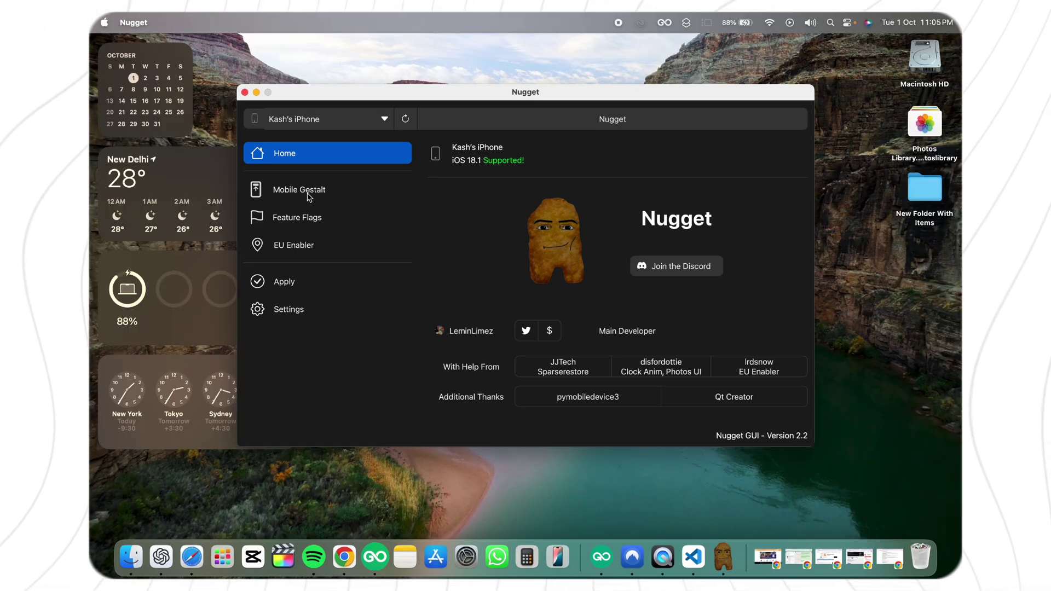
click(305, 221)
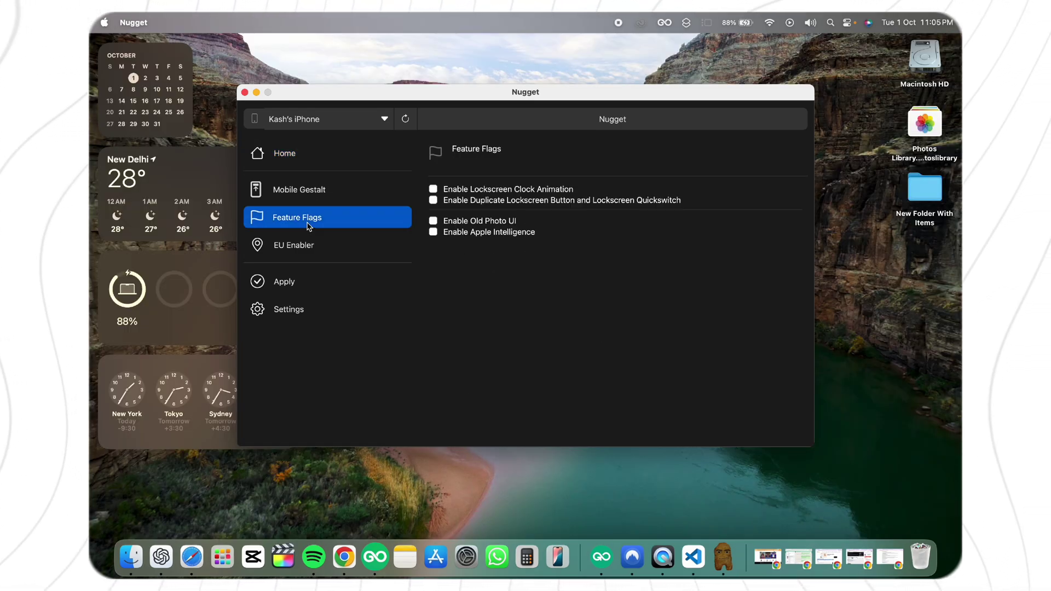
click(474, 233)
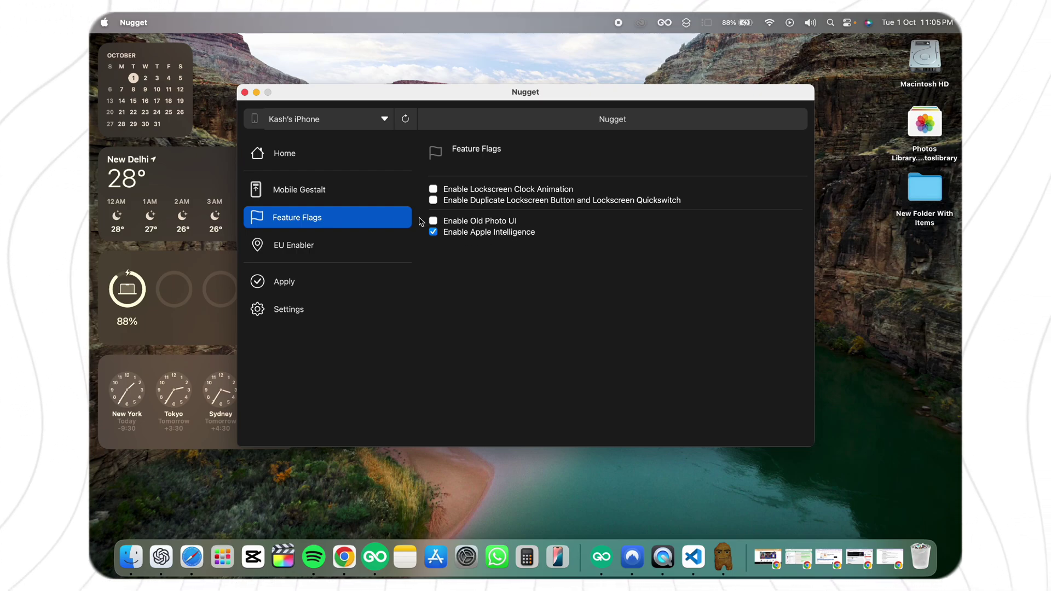
On Nugget's Apply page, choose com.apple.MobileGestalt.plist from Downloads as the gestalt file.
click(287, 287)
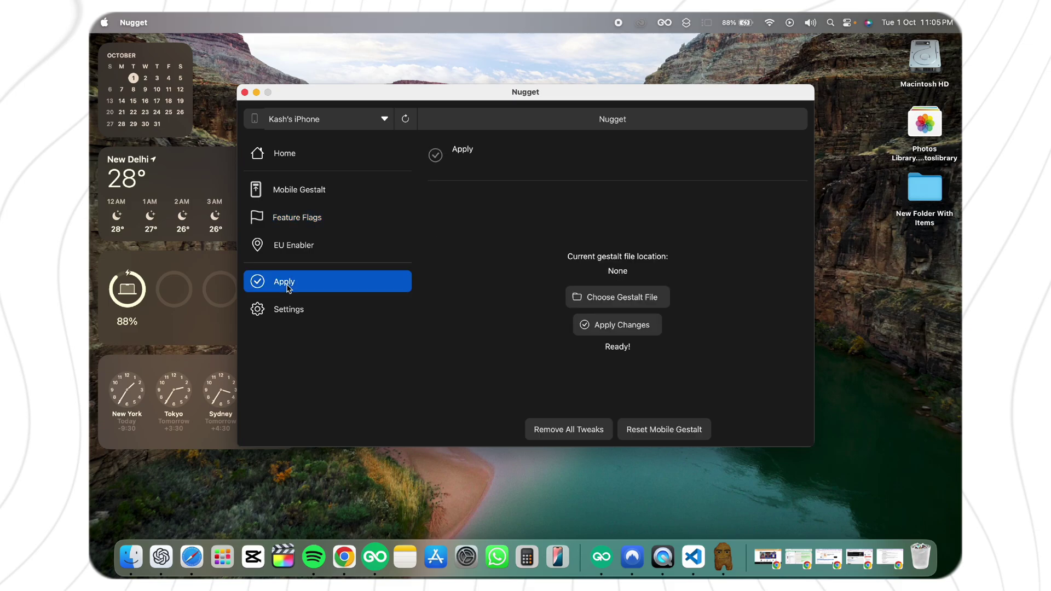
click(594, 296)
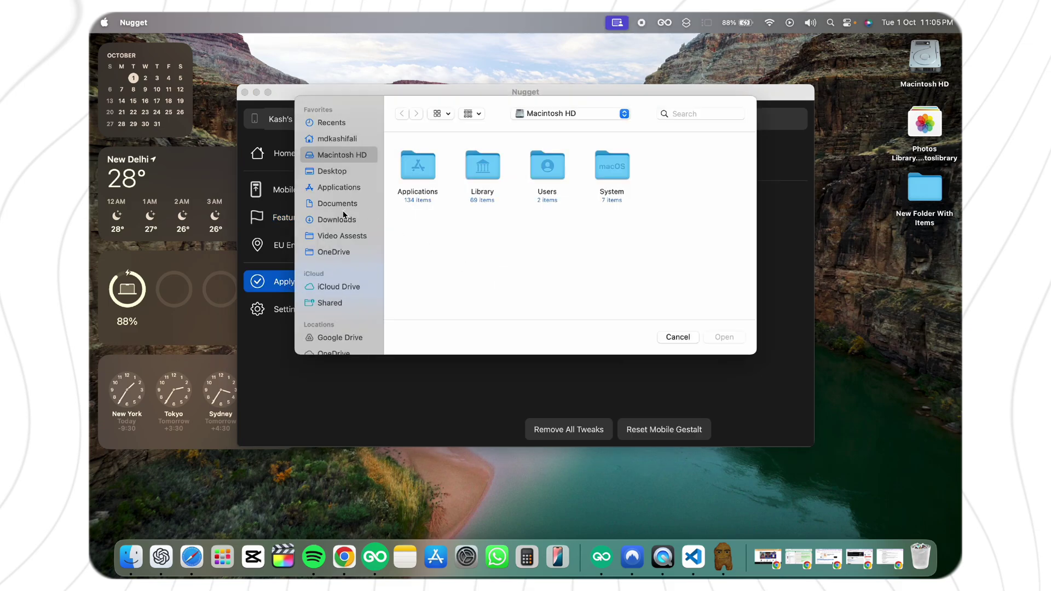
click(343, 207)
click(342, 219)
click(419, 170)
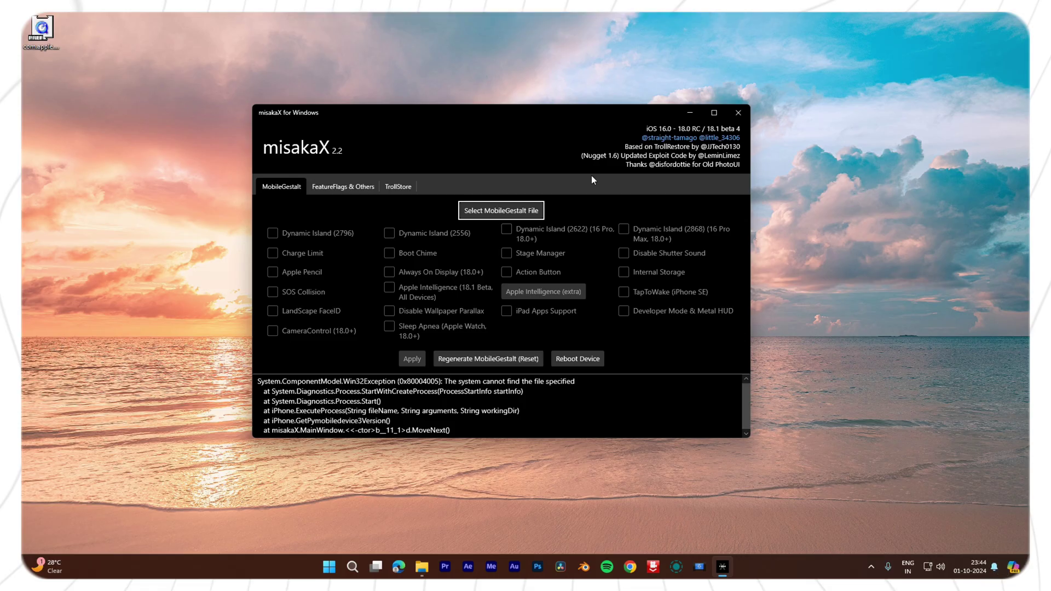
Load com.apple.MobileGestalt from the Desktop, tick Apple Intelligence (18.1 Beta, All Devices), then run Apple Intelligence (extra).
click(502, 212)
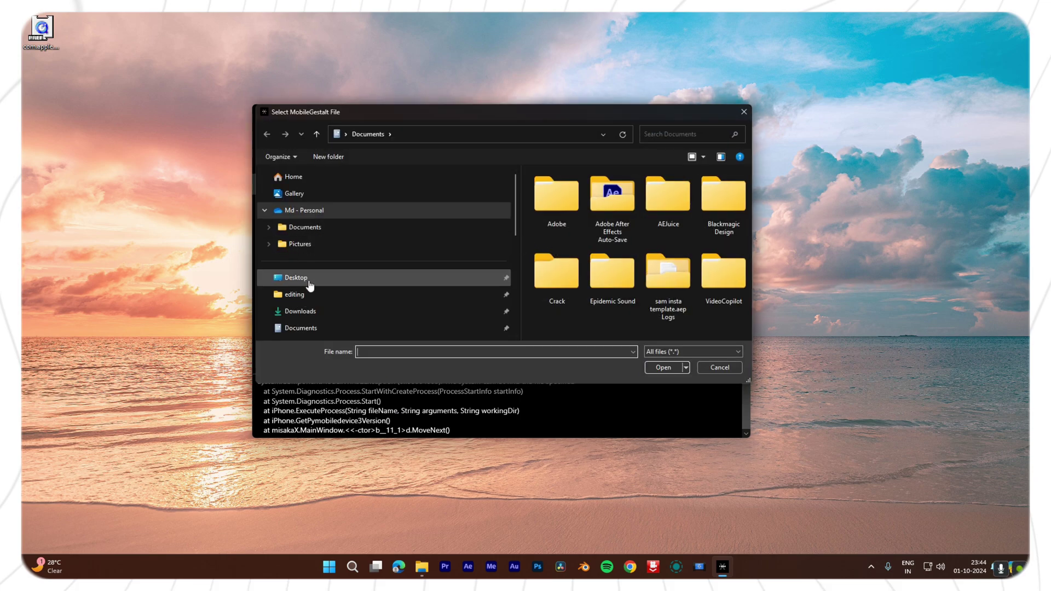
click(309, 282)
click(623, 217)
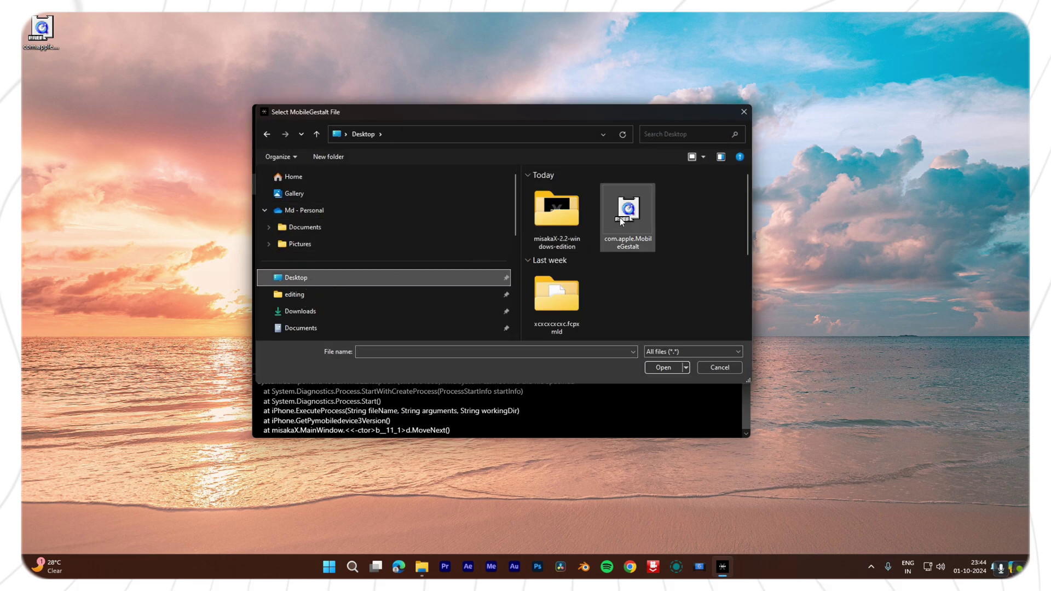
click(672, 370)
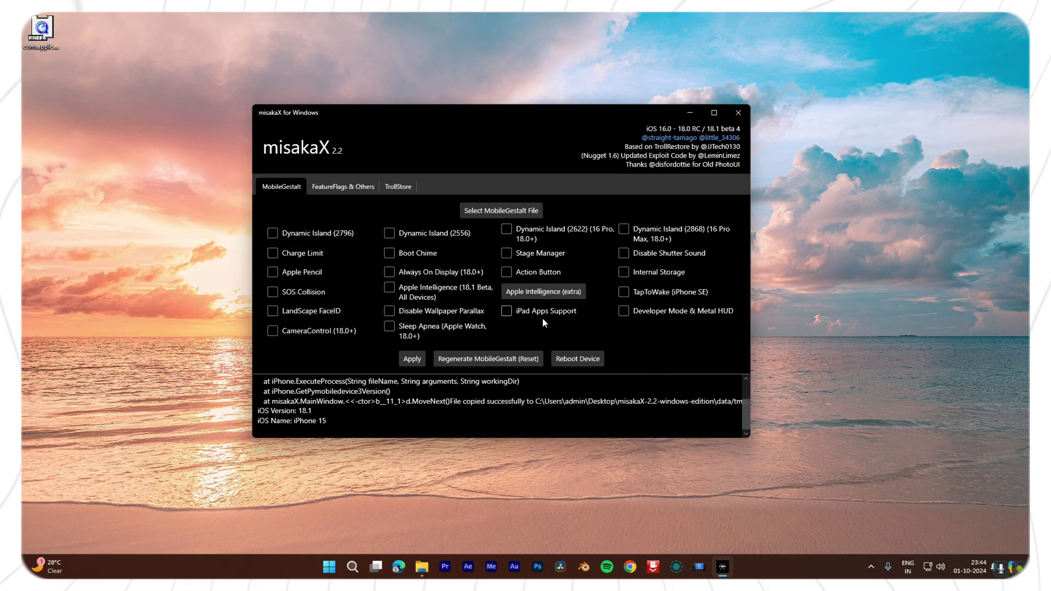
click(389, 286)
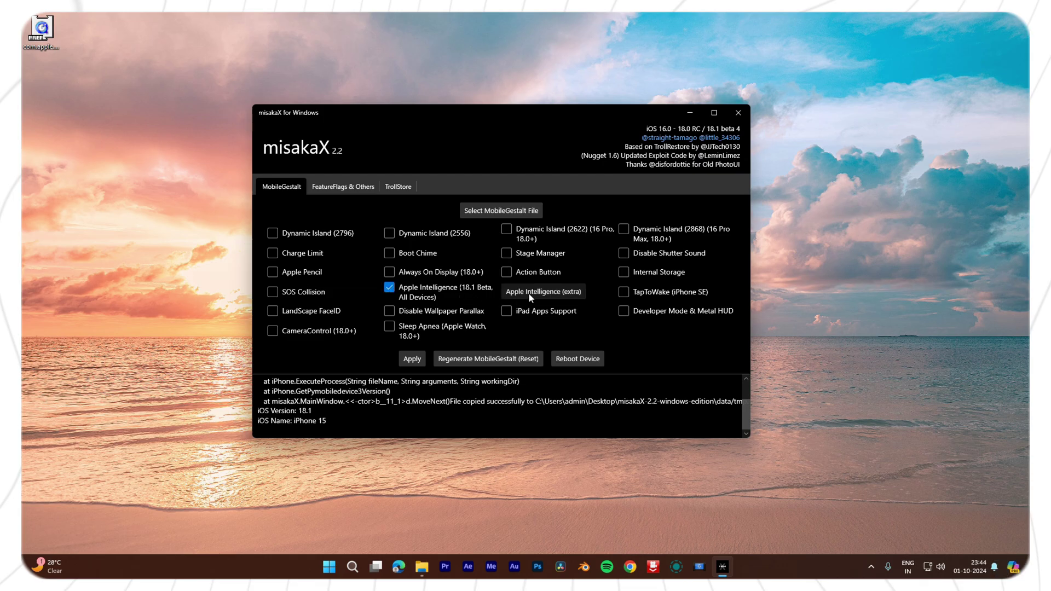
click(552, 294)
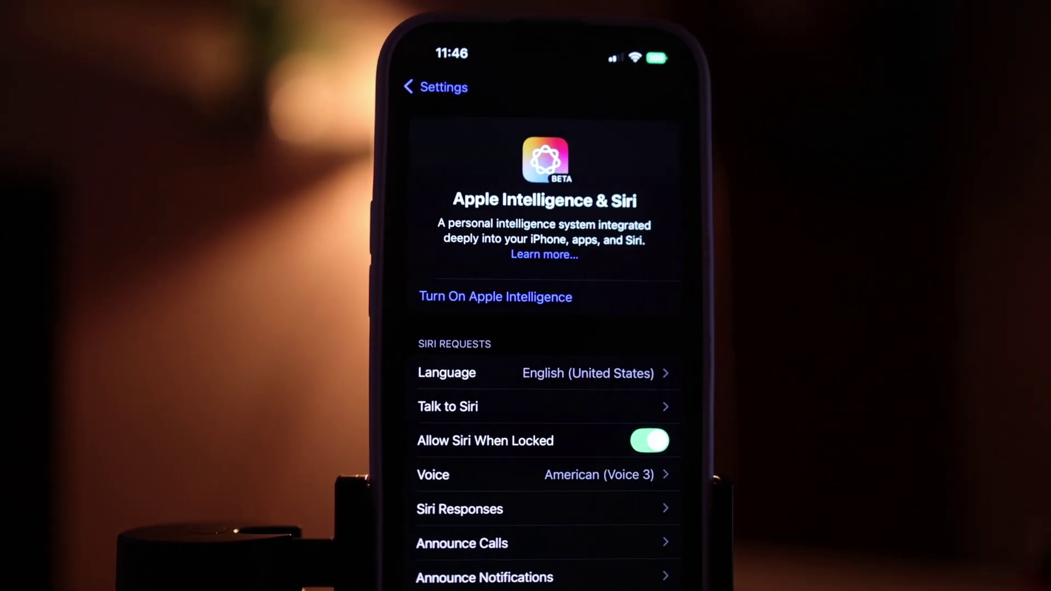
Turn on Apple Intelligence, continue through Speak To Siri and Type To Siri, then go home.
click(438, 297)
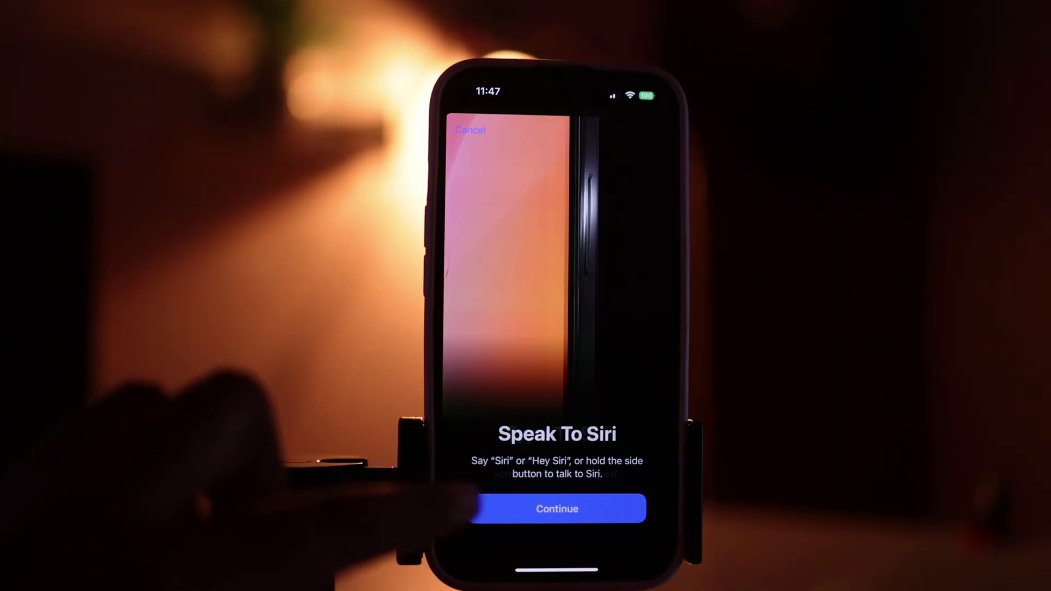
click(482, 508)
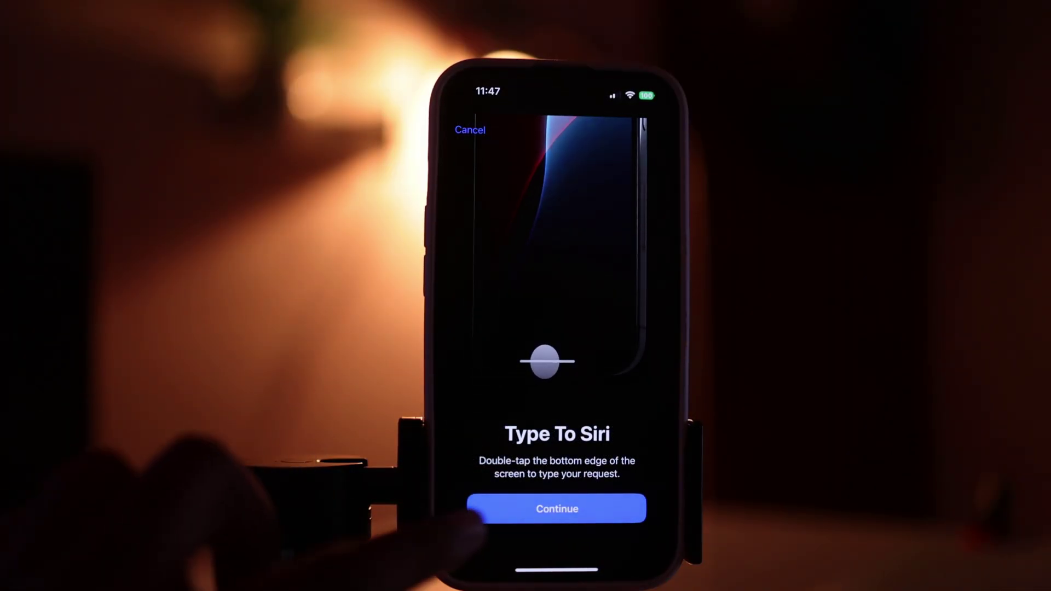
click(506, 508)
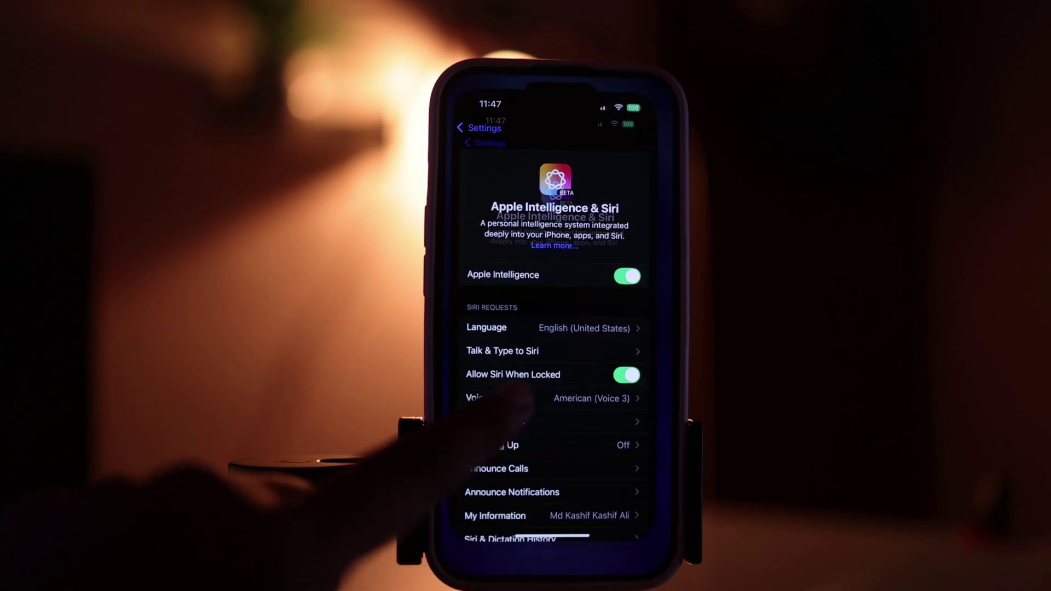
drag(557, 569, 556, 416)
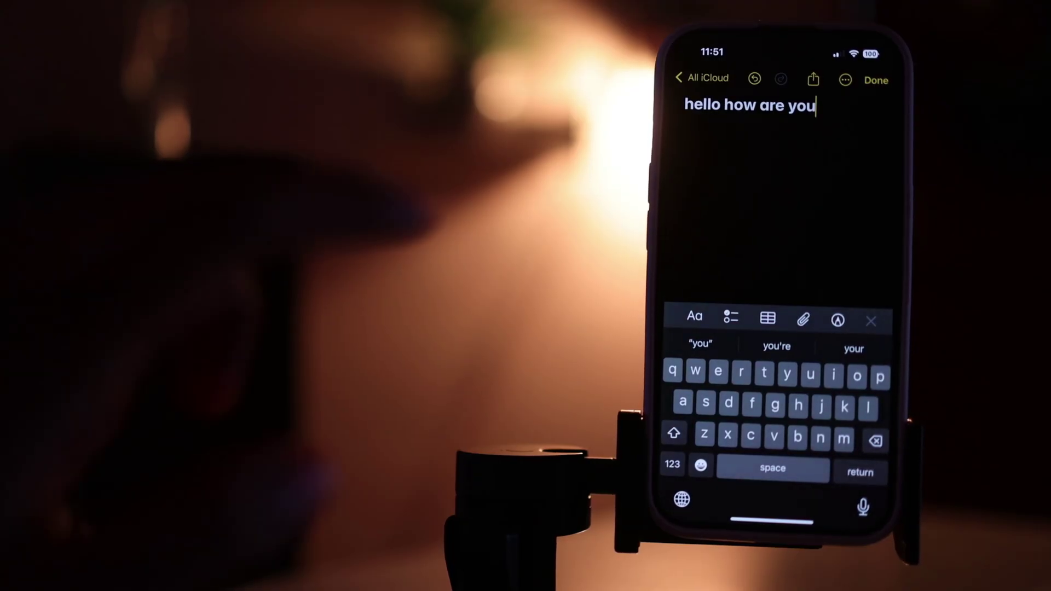
Select the line 'hello how are you' in the note and open Writing Tools for it.
triple_click(747, 105)
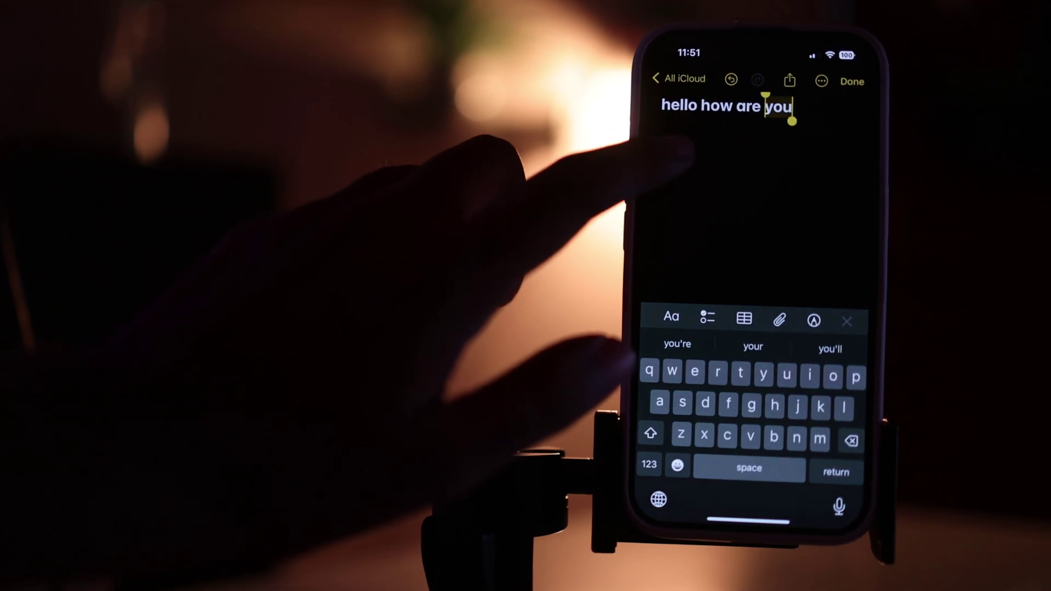
click(804, 138)
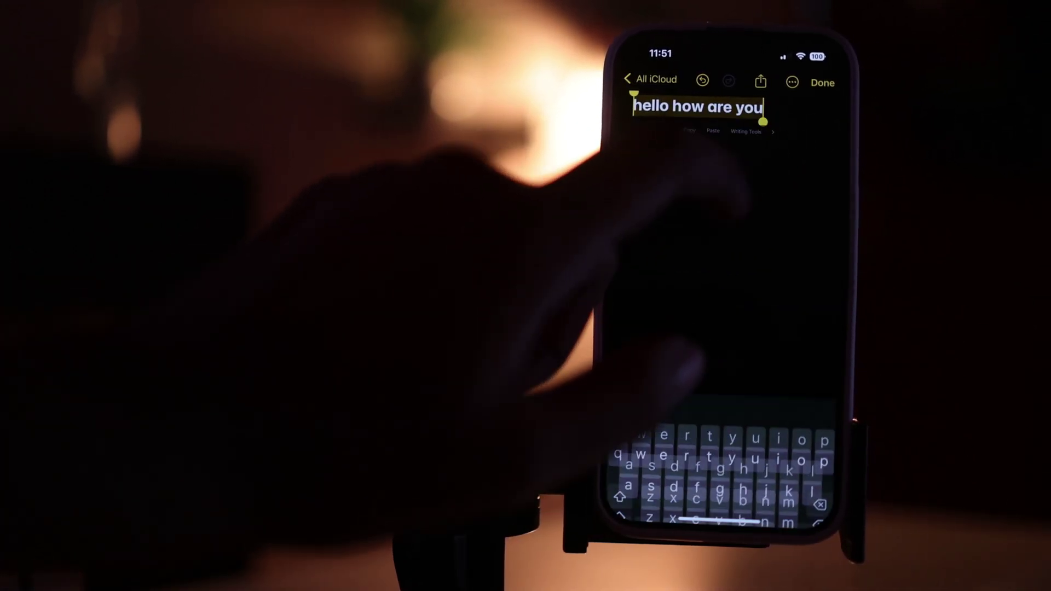